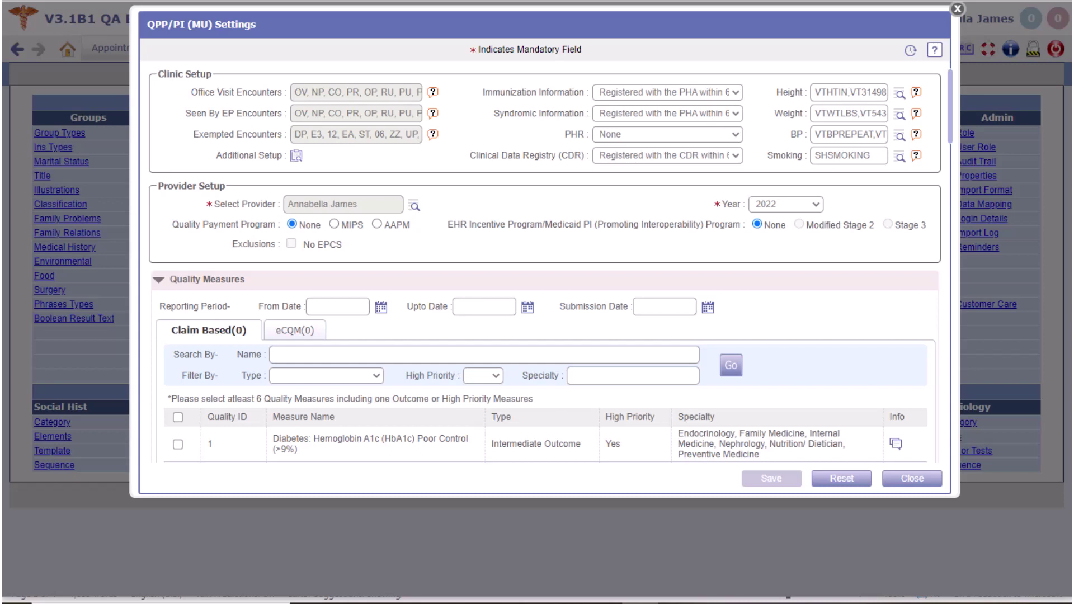
# Step: Review the eCQM measure list in the QPP/PI (MU) Settings after dismissing its notice
pyautogui.click(285, 331)
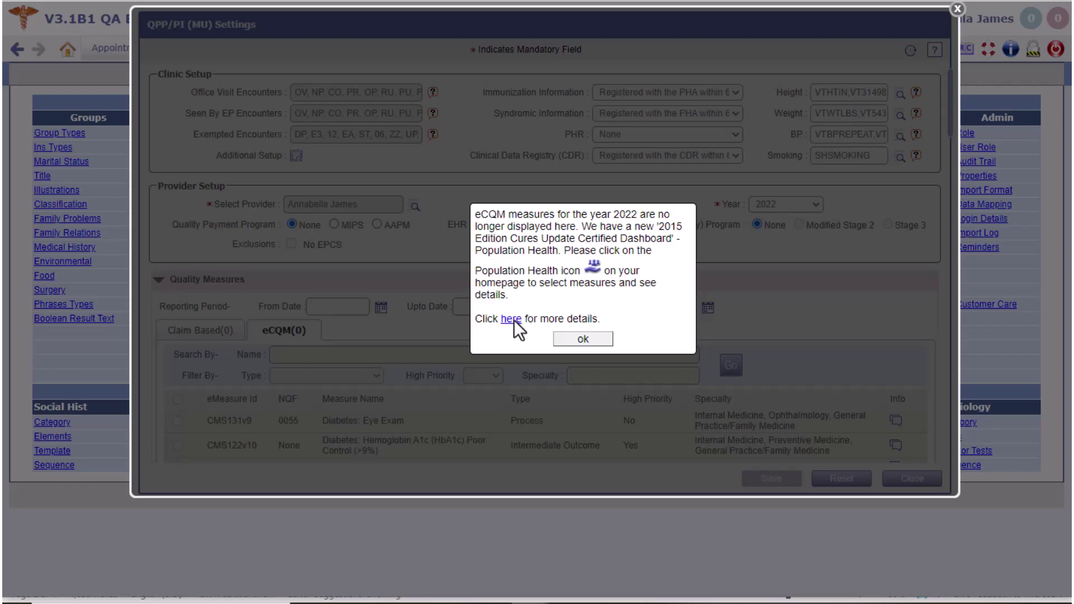
pyautogui.click(575, 339)
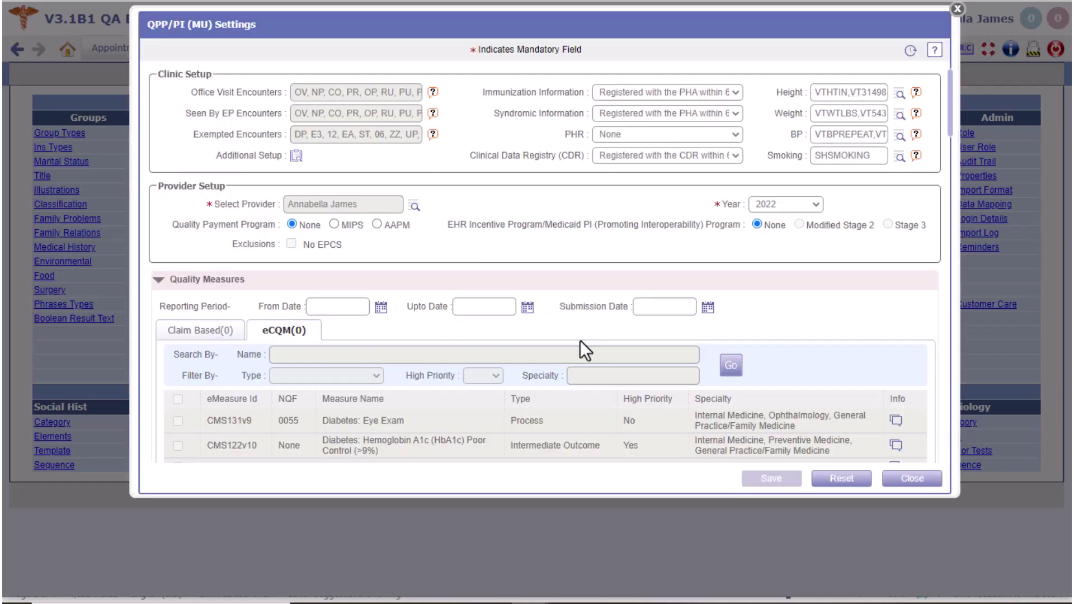
pyautogui.scroll(-5, 580, 340)
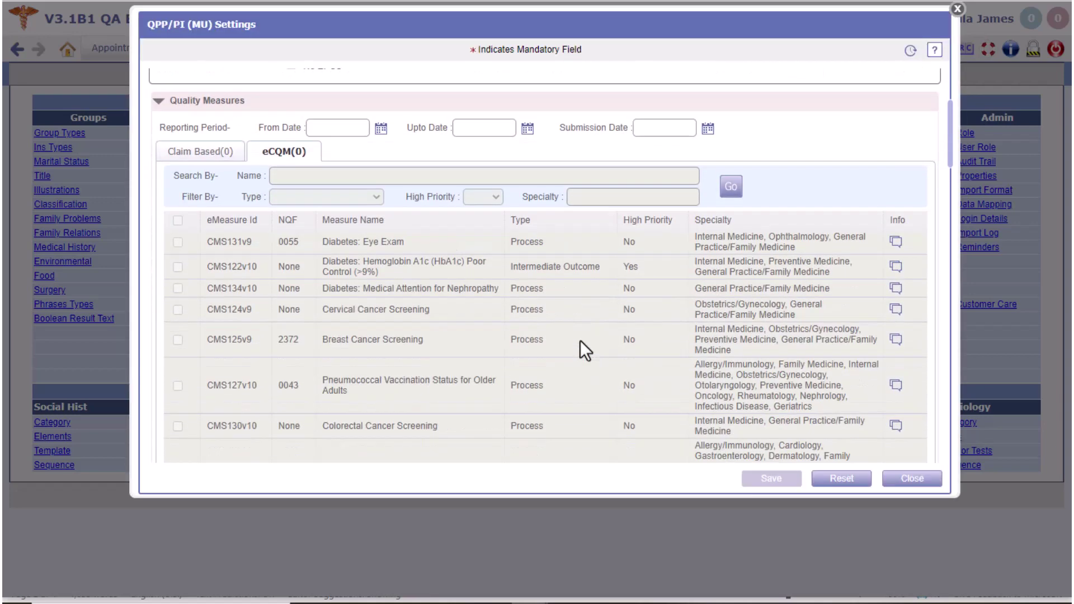
pyautogui.scroll(-1, 580, 340)
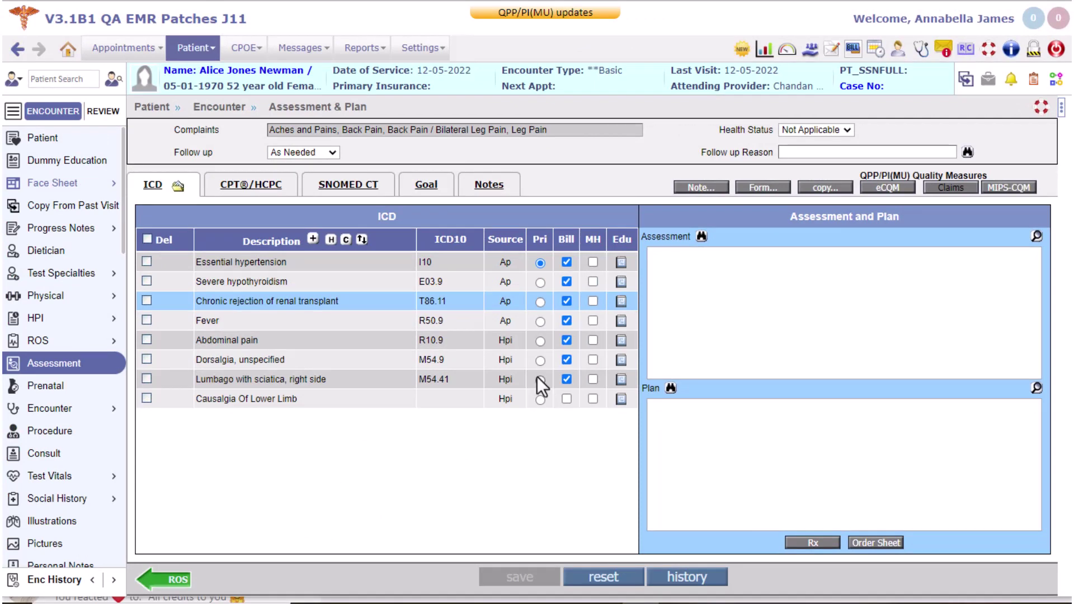
# Step: Check this encounter's eCQM progress under QPP/PI(MU) Quality Measures and dismiss the notice
pyautogui.click(893, 193)
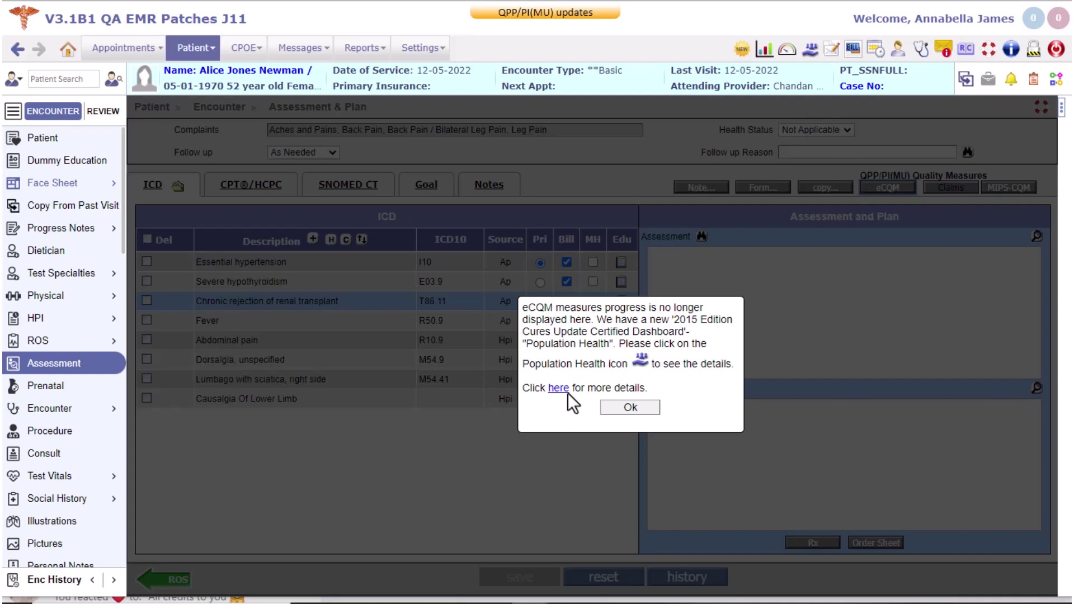
pyautogui.click(629, 406)
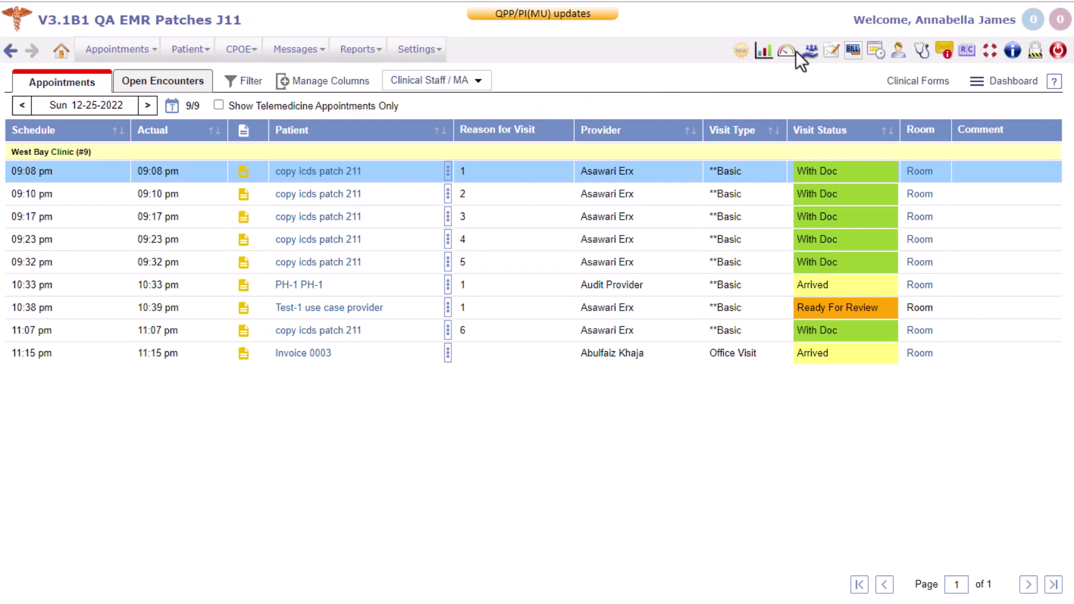
# Step: Launch acPopulationHealth to its Patient View list of 769 patients
pyautogui.click(809, 54)
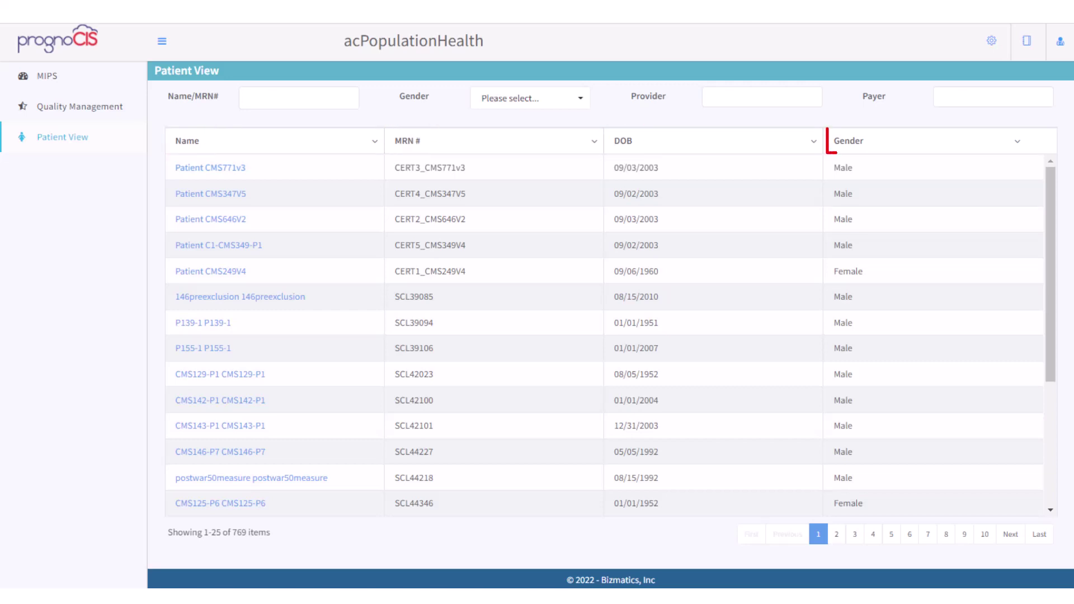
# Step: Filter patients to Female and one provider, then open Patient CMS771v3's CCD record
pyautogui.click(252, 96)
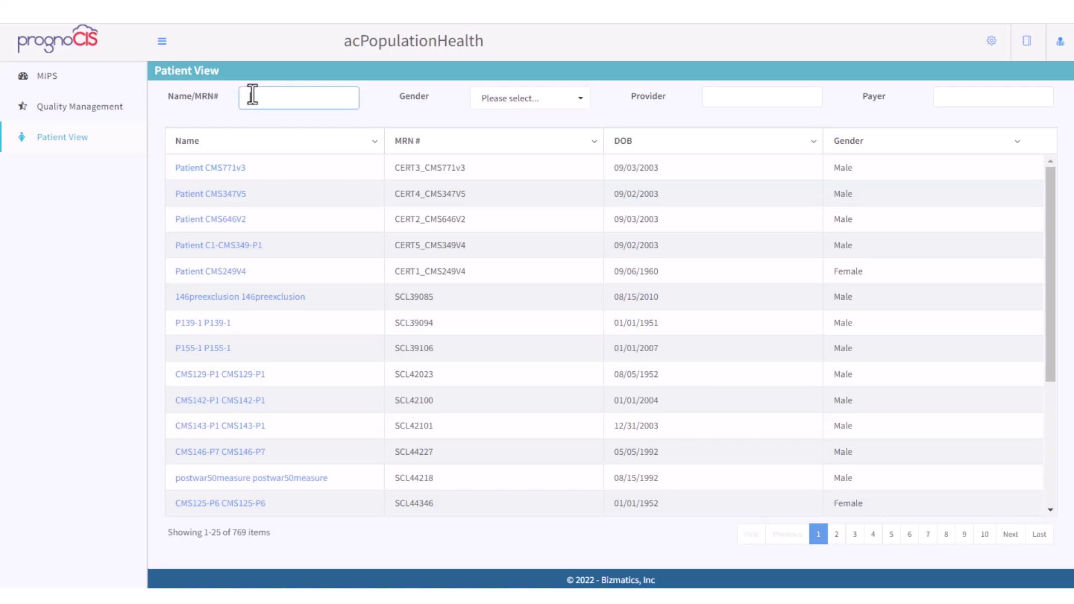
pyautogui.click(523, 100)
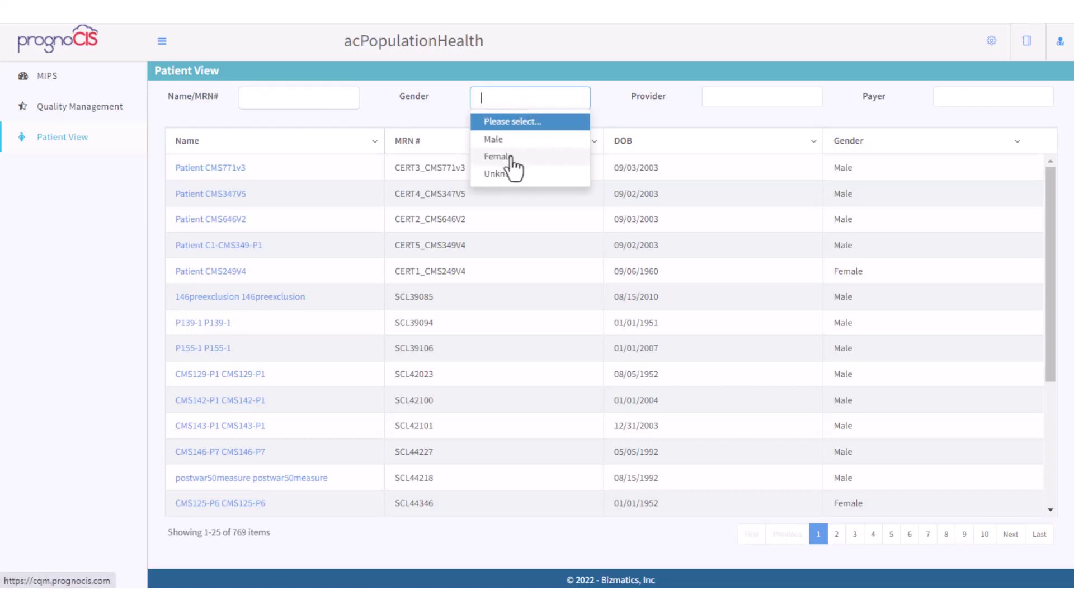
pyautogui.click(513, 157)
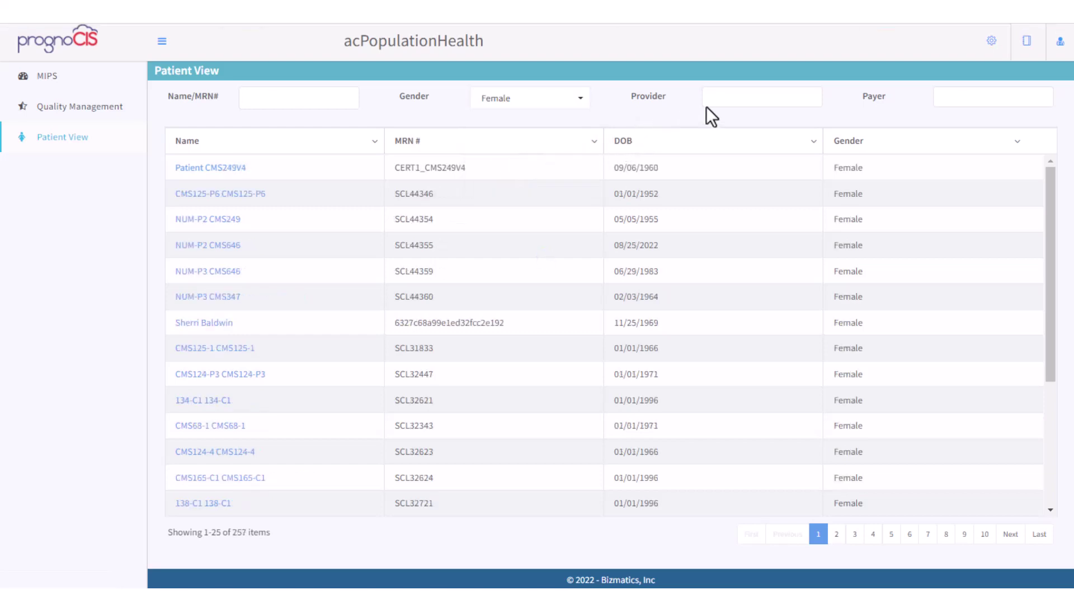
pyautogui.click(750, 97)
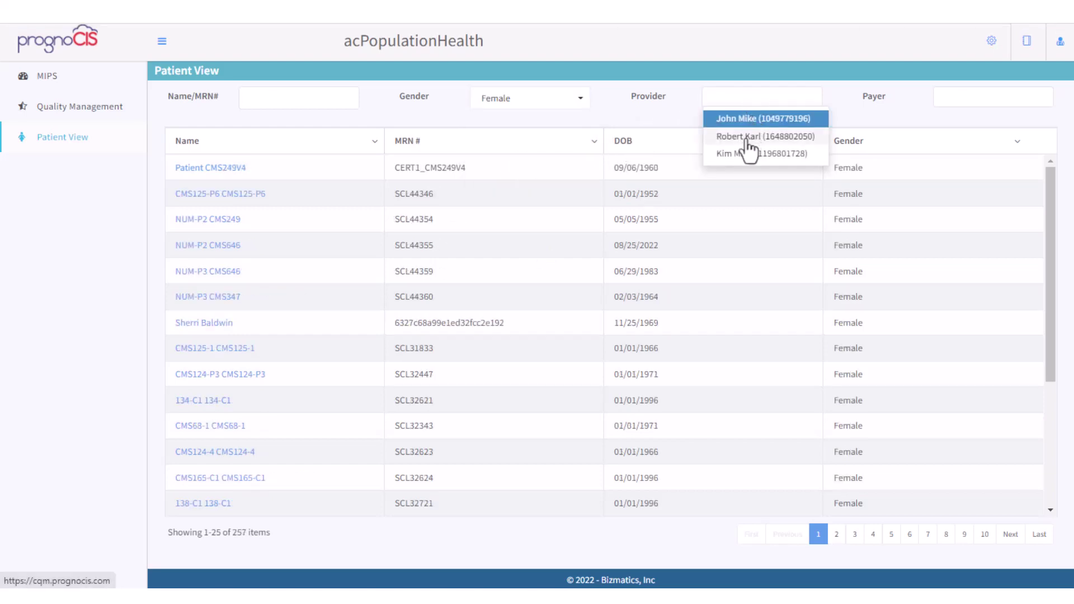
pyautogui.click(751, 137)
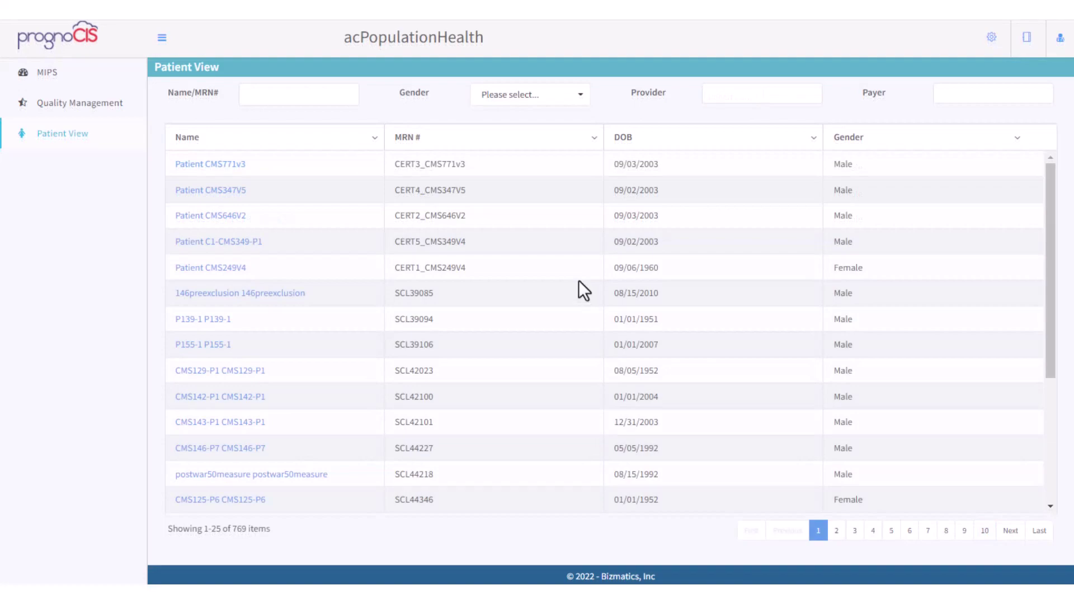
pyautogui.click(210, 164)
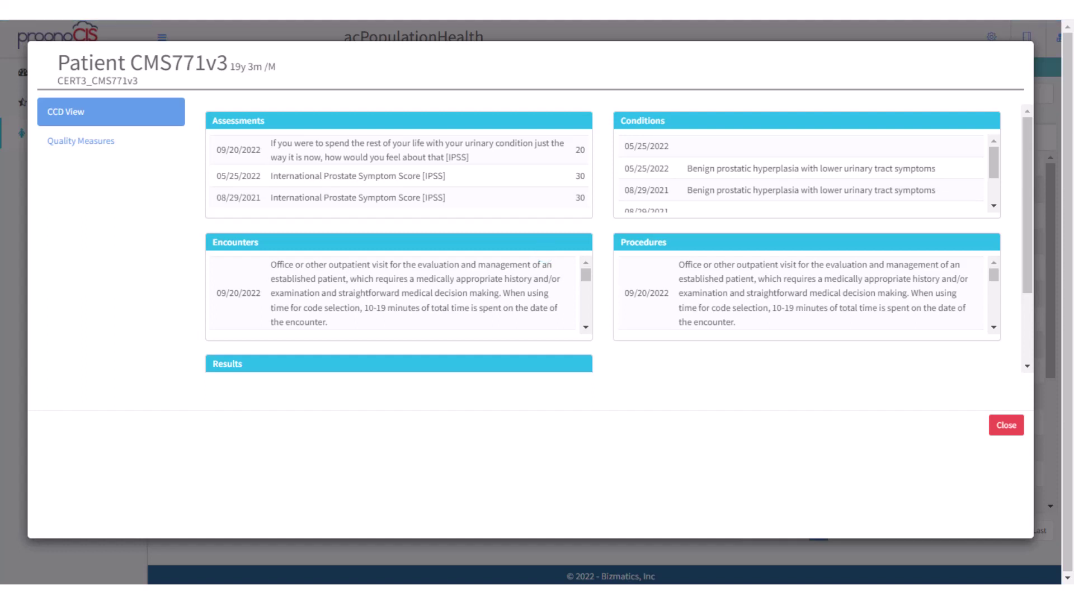
# Step: Scroll Patient CMS771v3's CCD View, check its Quality Measures results, then close the record
pyautogui.scroll(-2, 602, 237)
pyautogui.scroll(-1, 618, 238)
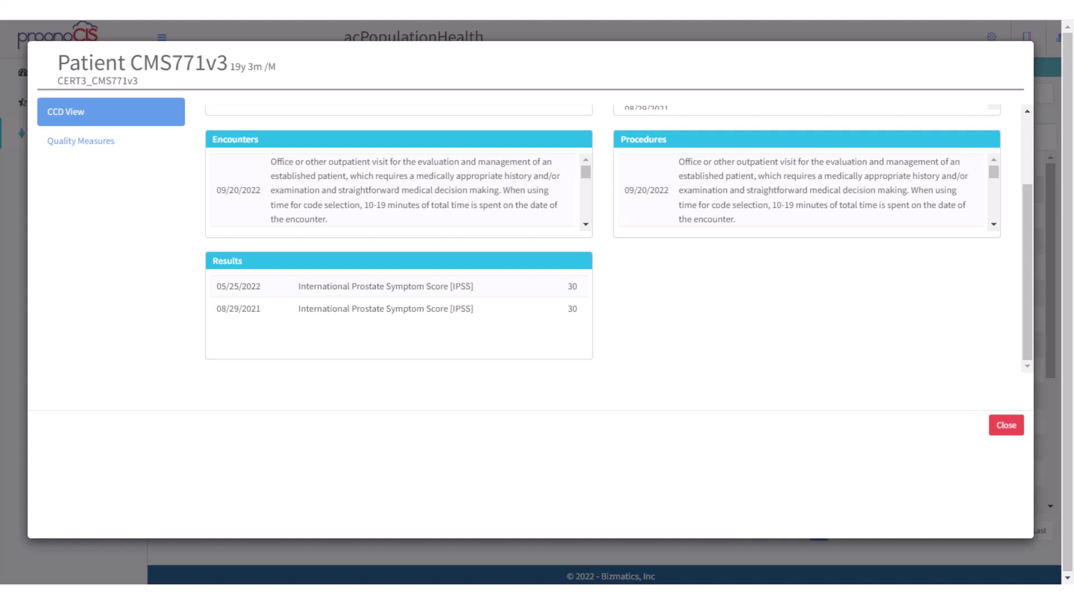
pyautogui.click(116, 141)
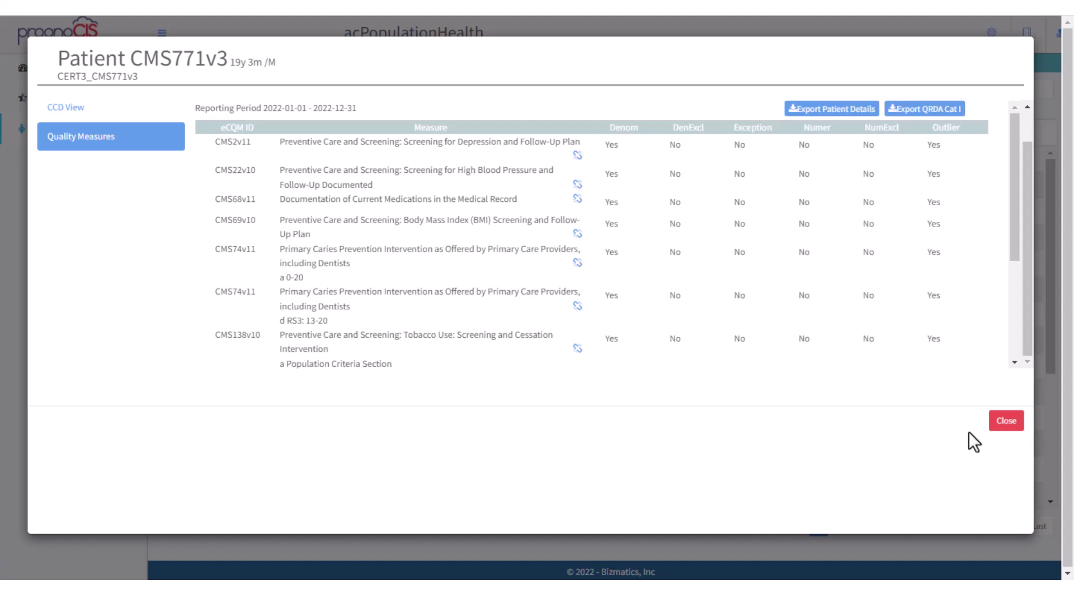
pyautogui.click(1006, 428)
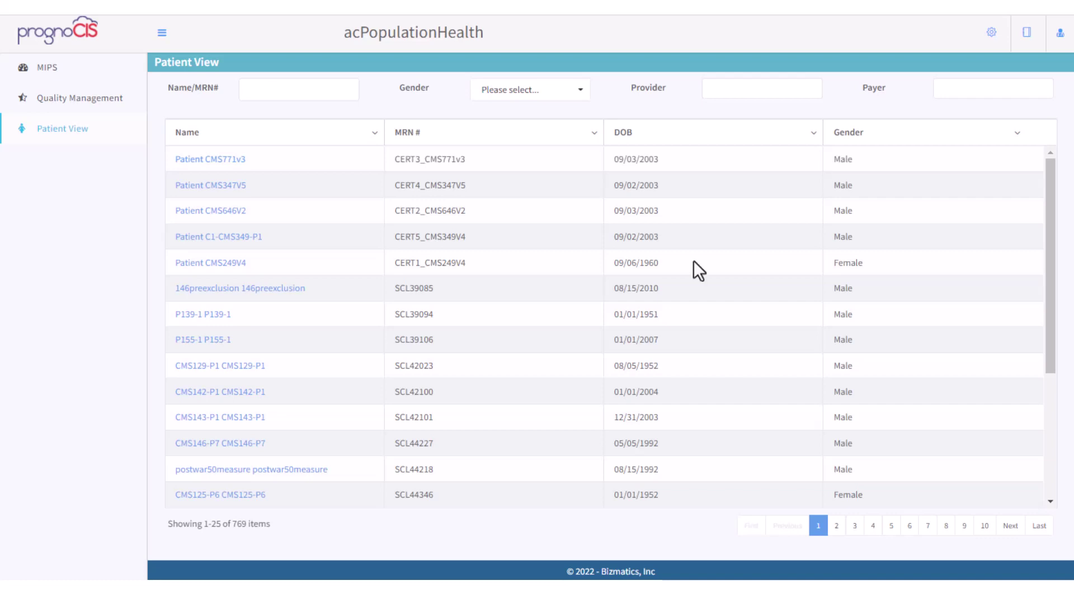
# Step: Save the quality measure preferences with CMS2v9 unchecked and rechecked so it stays selected
pyautogui.click(992, 37)
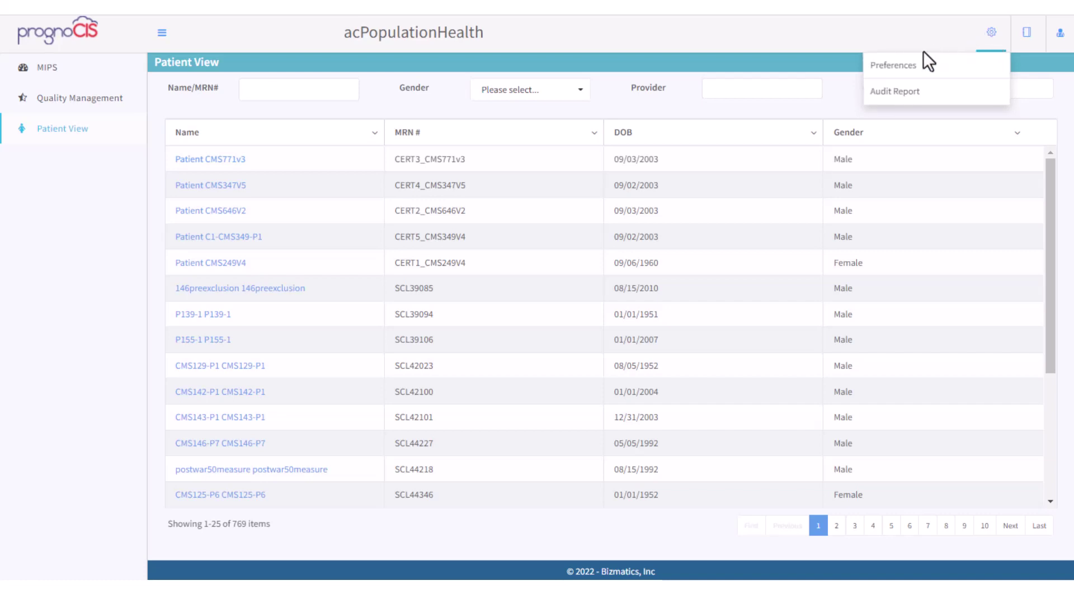
pyautogui.click(897, 66)
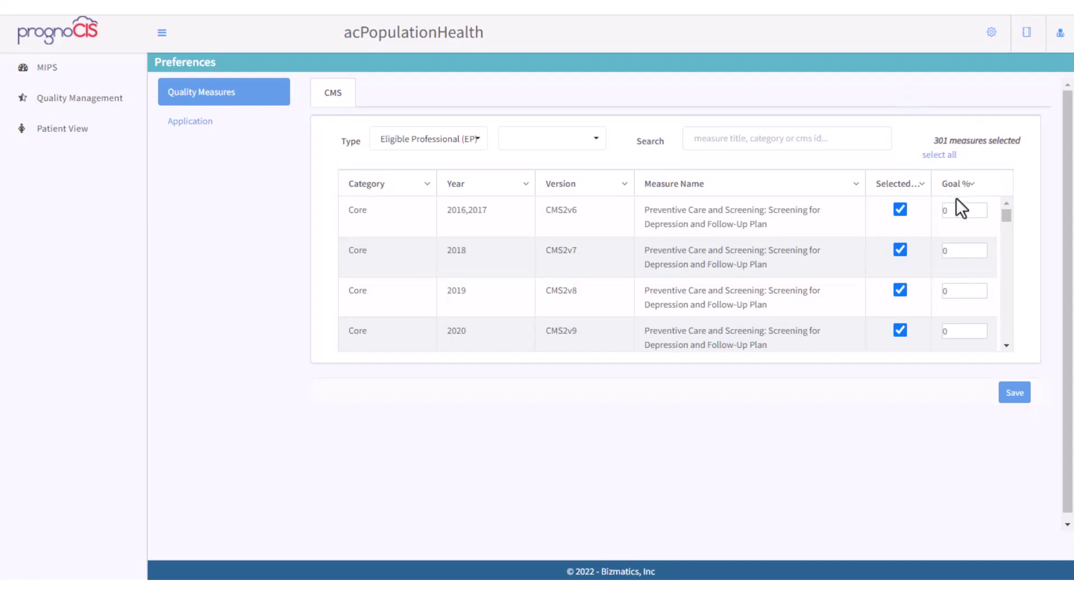
pyautogui.click(1006, 345)
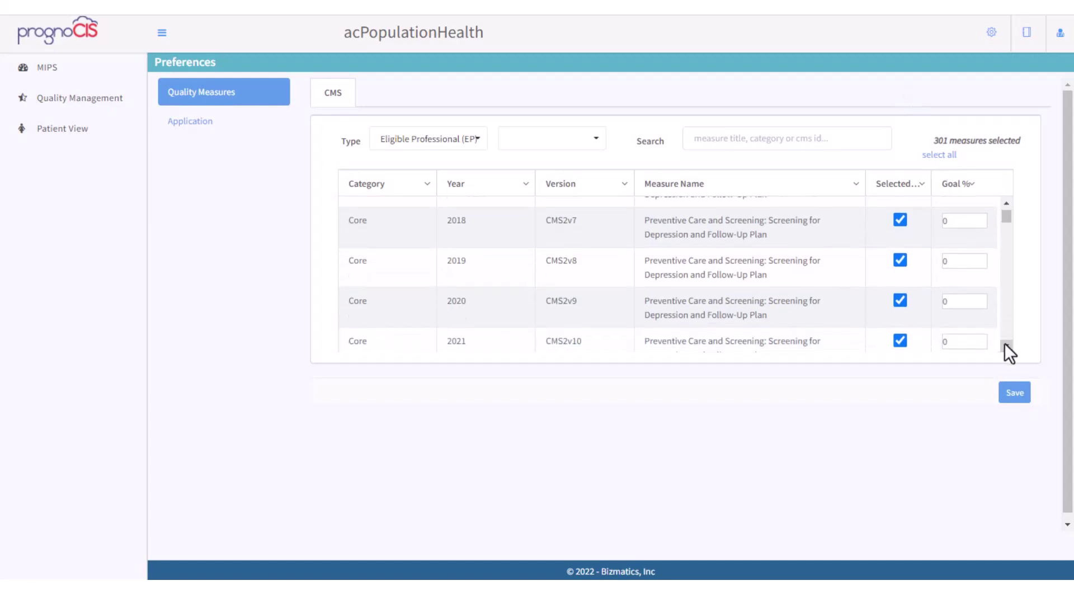
pyautogui.click(1005, 345)
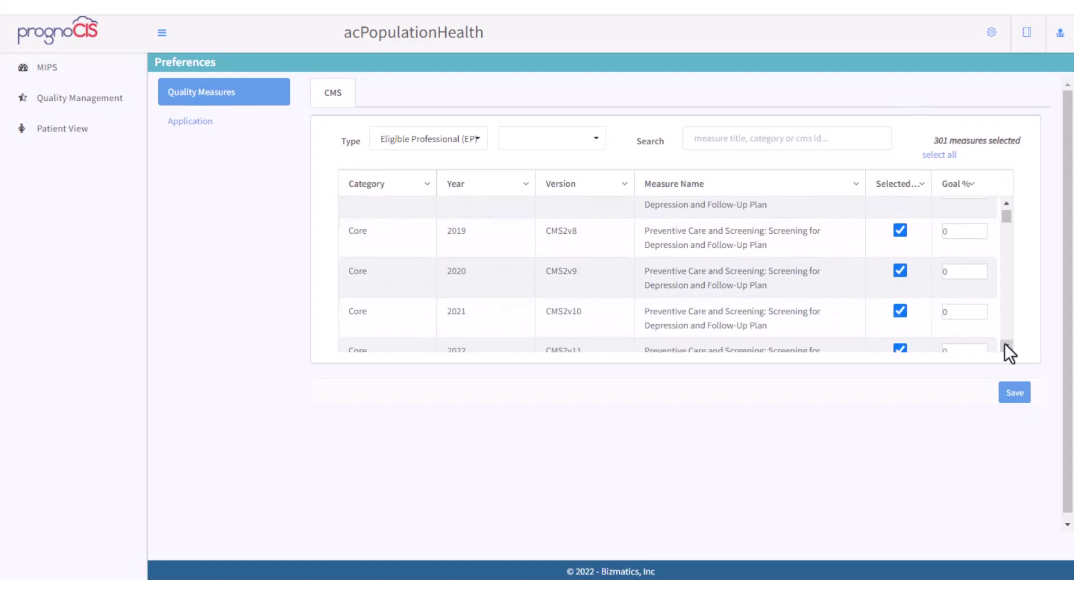
pyautogui.click(898, 272)
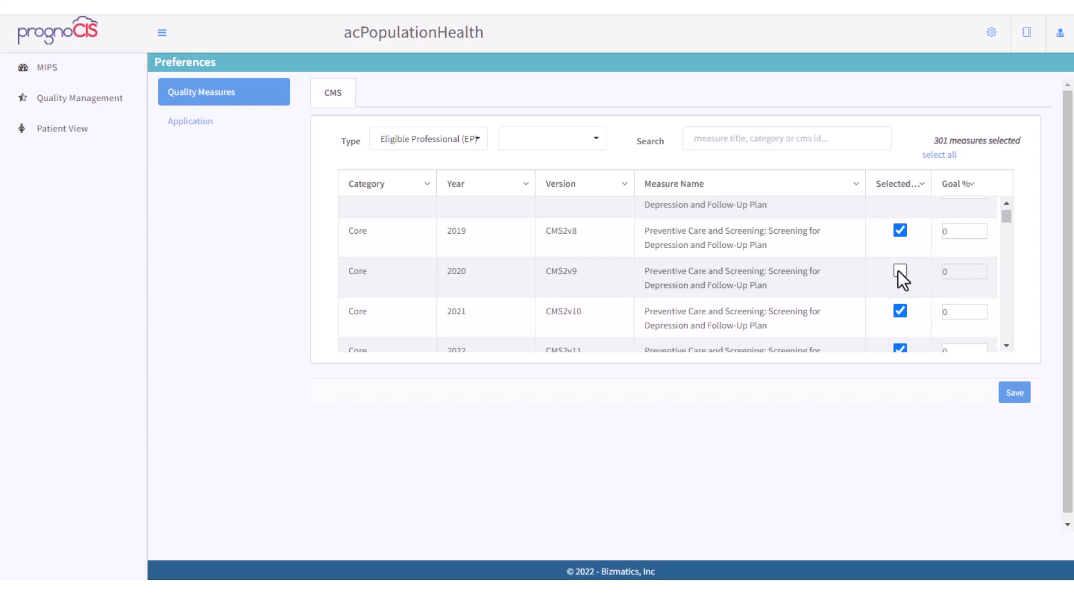
pyautogui.click(899, 271)
pyautogui.click(1011, 398)
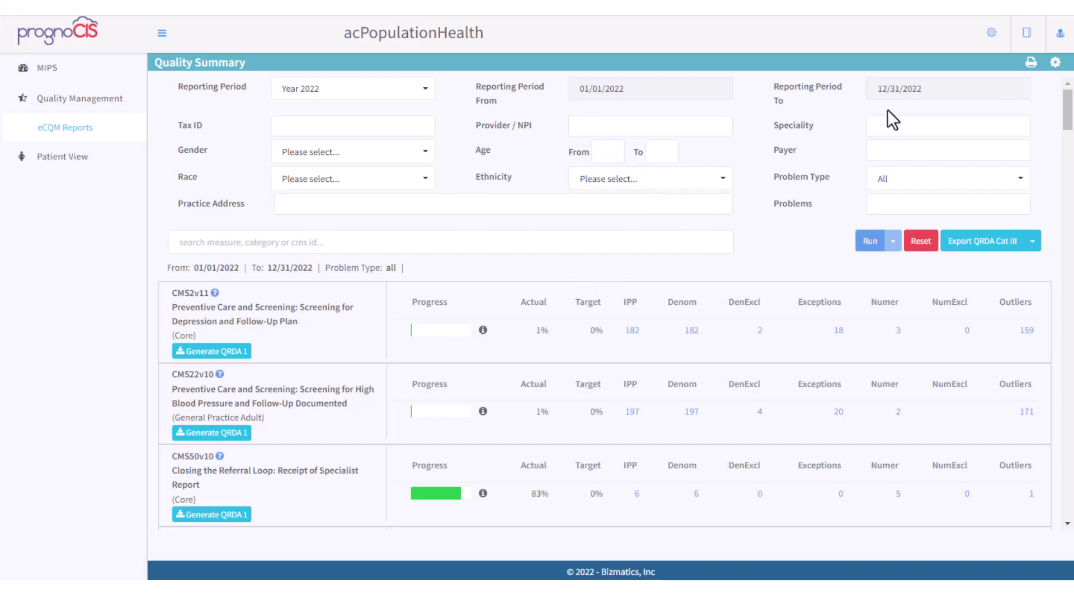
pyautogui.click(992, 33)
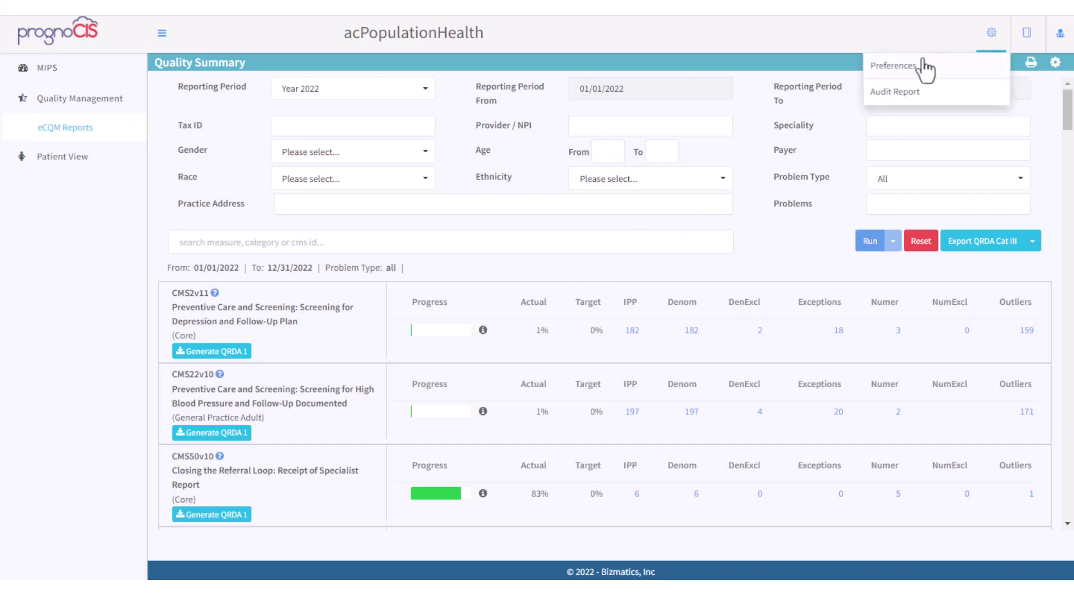
pyautogui.click(902, 66)
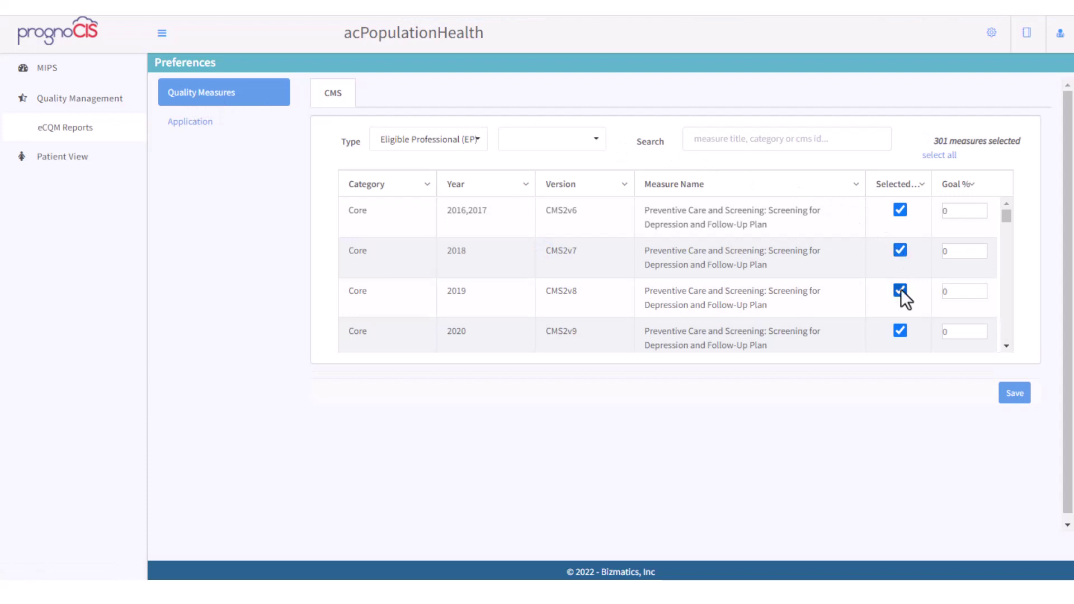
pyautogui.click(974, 293)
pyautogui.click(1014, 395)
pyautogui.click(75, 129)
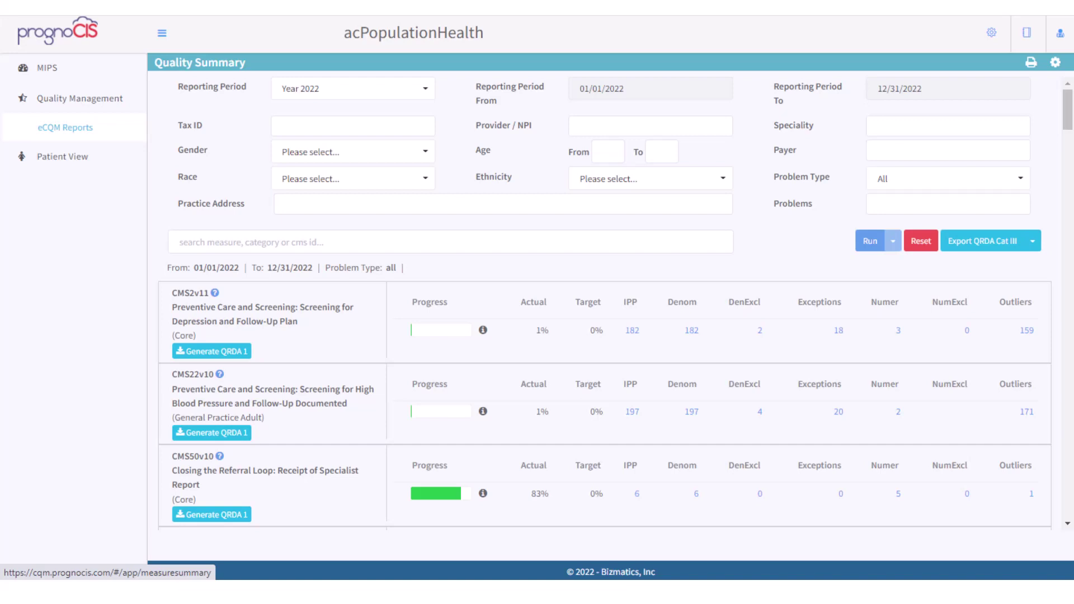
# Step: Run the 2022 Quality Summary with Tax ID, Provider / NPI and Gender left empty
pyautogui.click(395, 125)
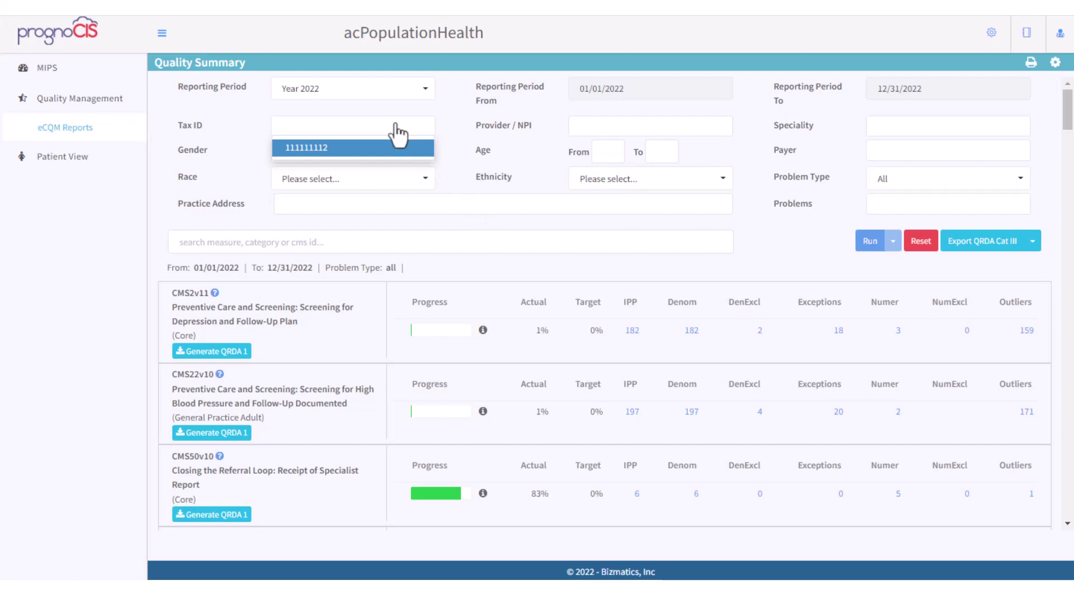
pyautogui.click(594, 126)
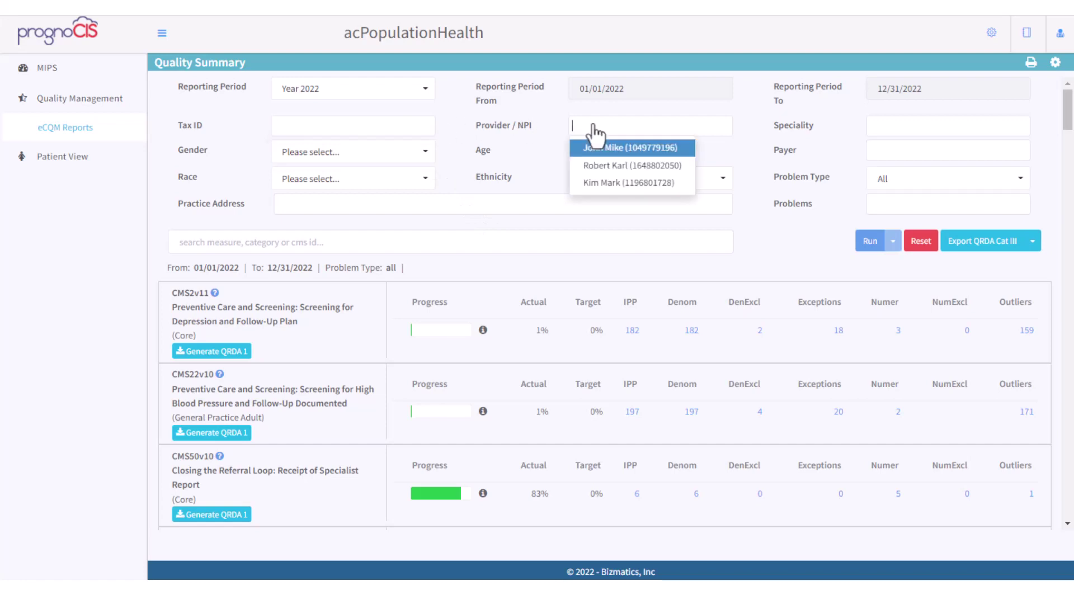
pyautogui.click(373, 157)
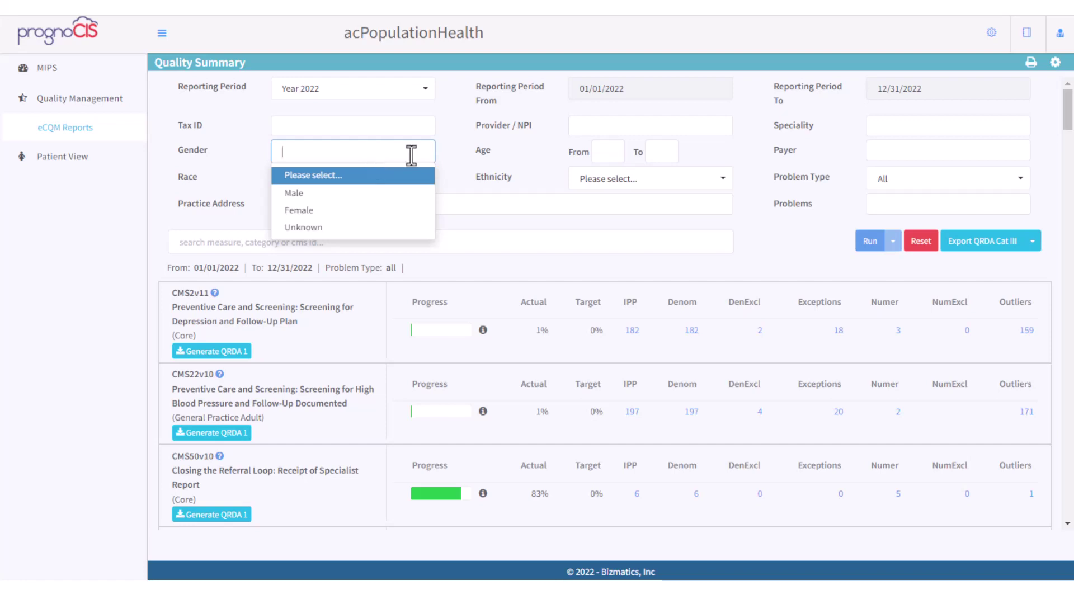
pyautogui.click(448, 152)
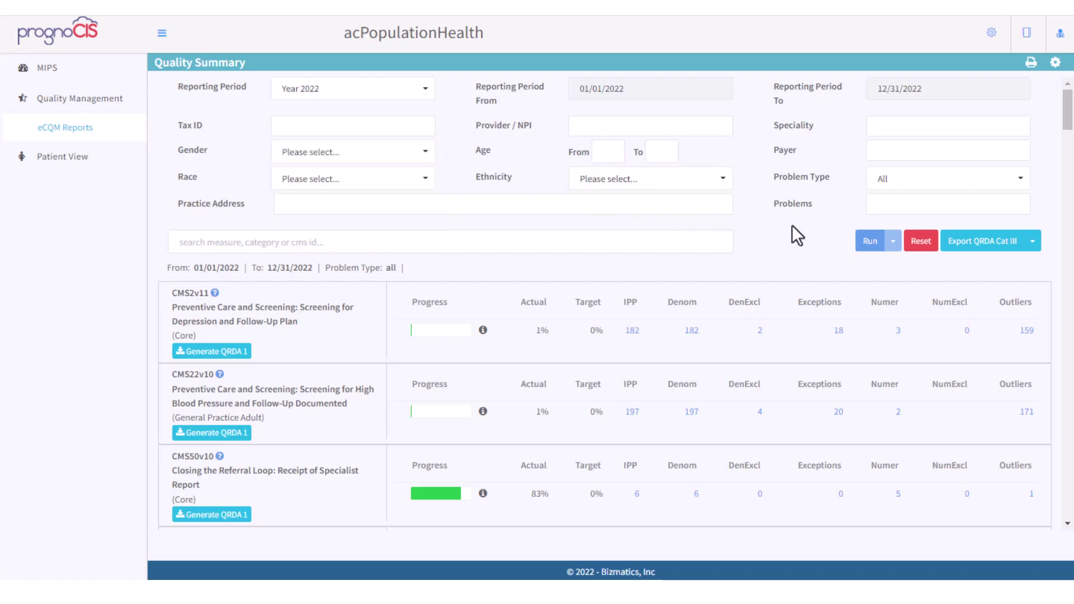
pyautogui.click(870, 241)
# Step: Open the CMS68v11 Patient List from its Denom value of 211
pyautogui.scroll(-8, 861, 311)
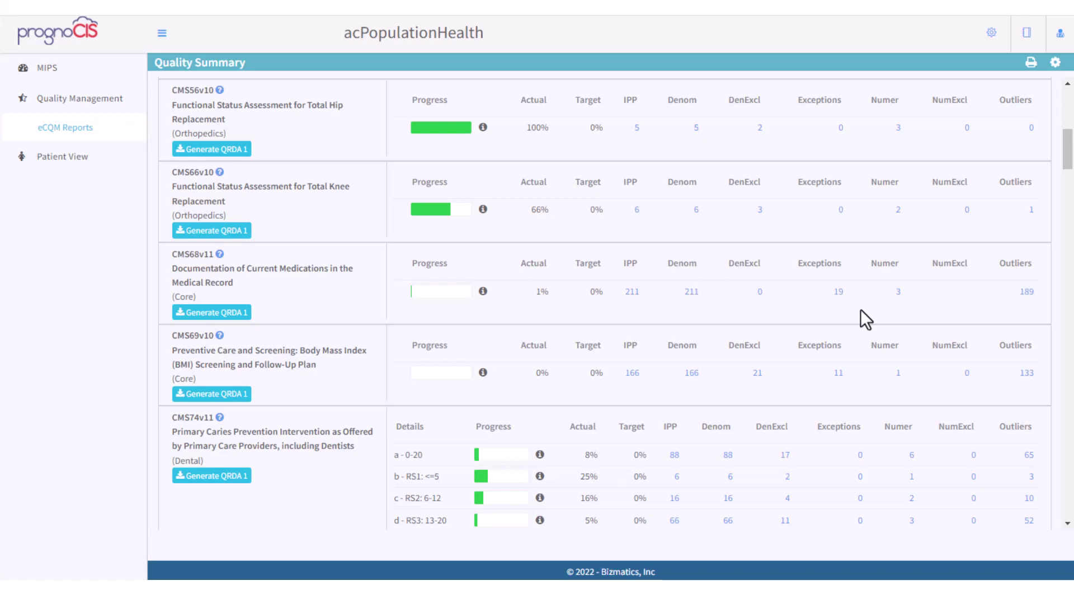
pyautogui.click(689, 293)
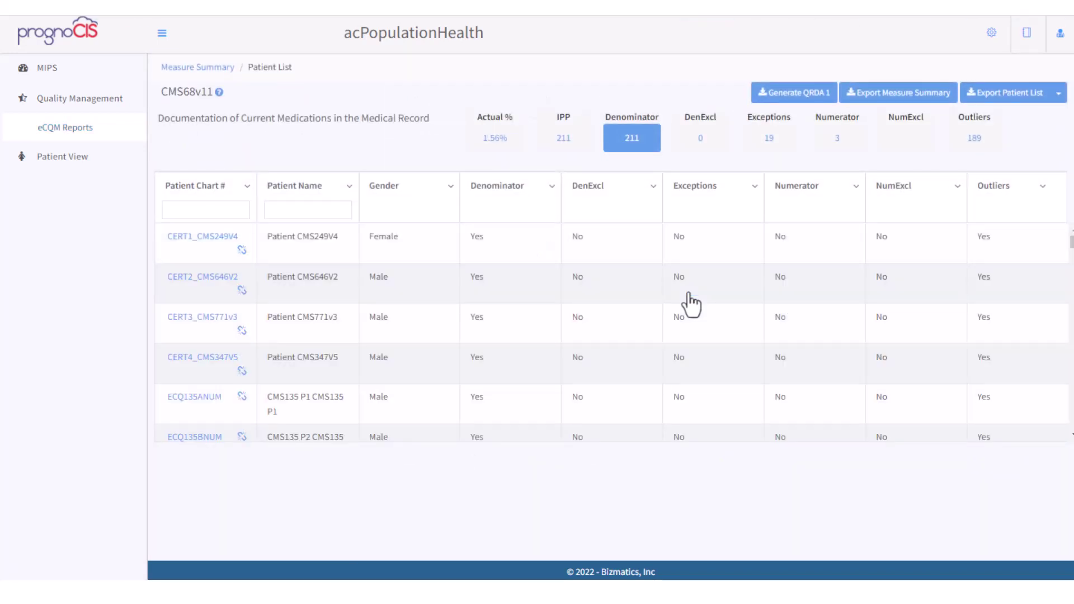
# Step: Show CMS68v11's 19 exception patients, then go back to the Measure Summary
pyautogui.click(769, 142)
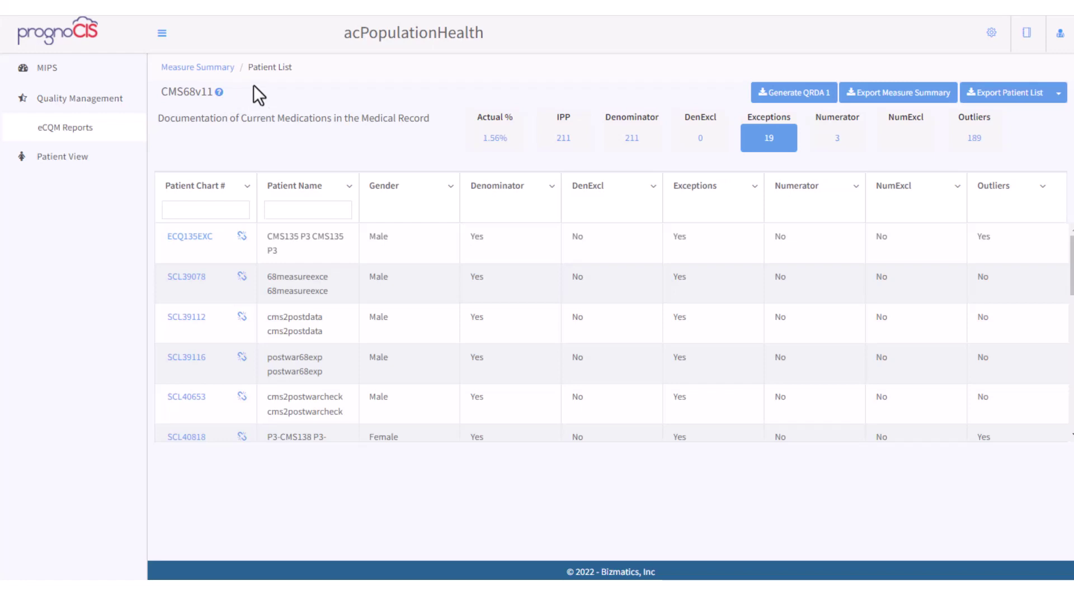
pyautogui.click(199, 68)
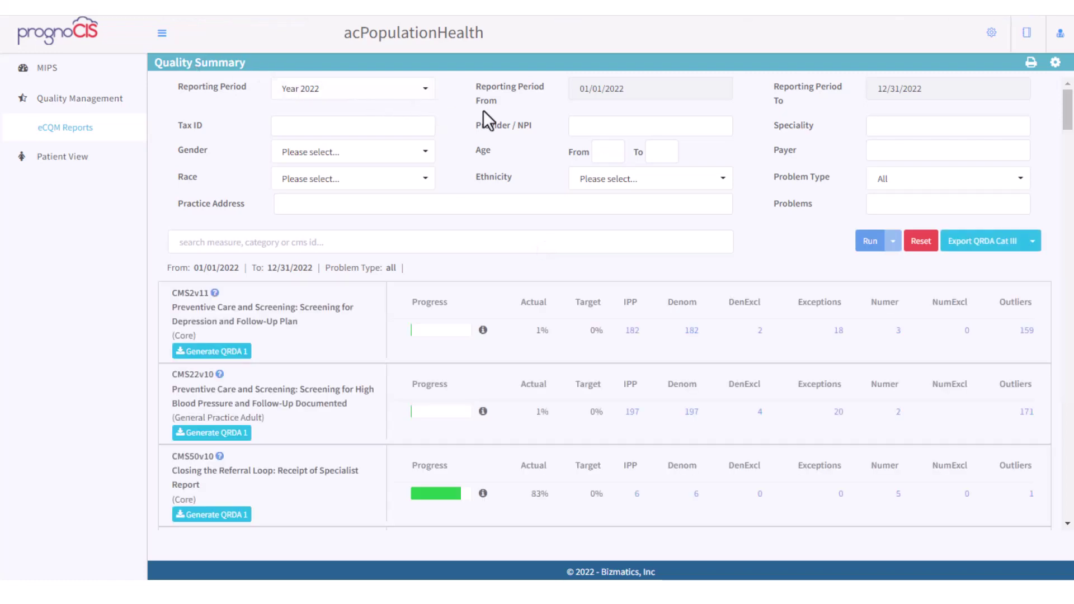
pyautogui.click(1031, 241)
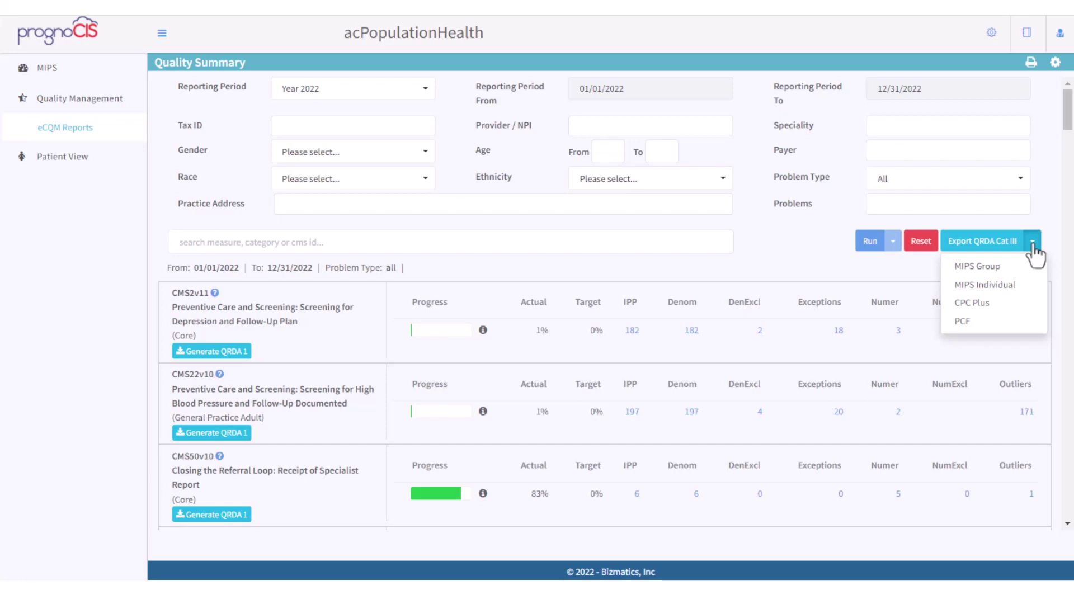
pyautogui.click(1032, 245)
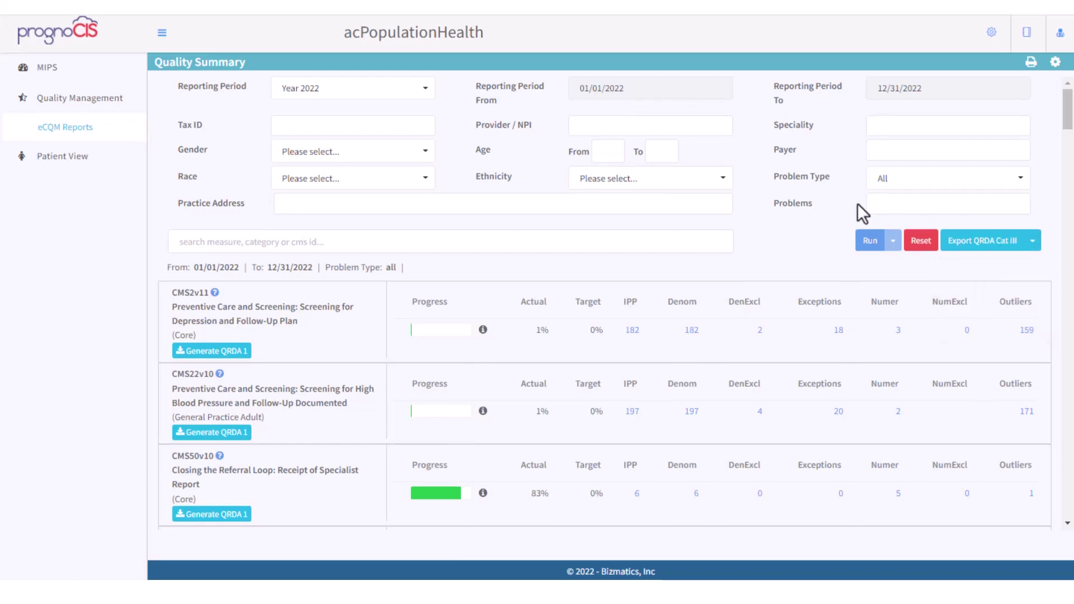
# Step: Under MIPS, view the Data Submission Dashboard, then the Preview Score Dashboard showing 0/0
pyautogui.click(48, 71)
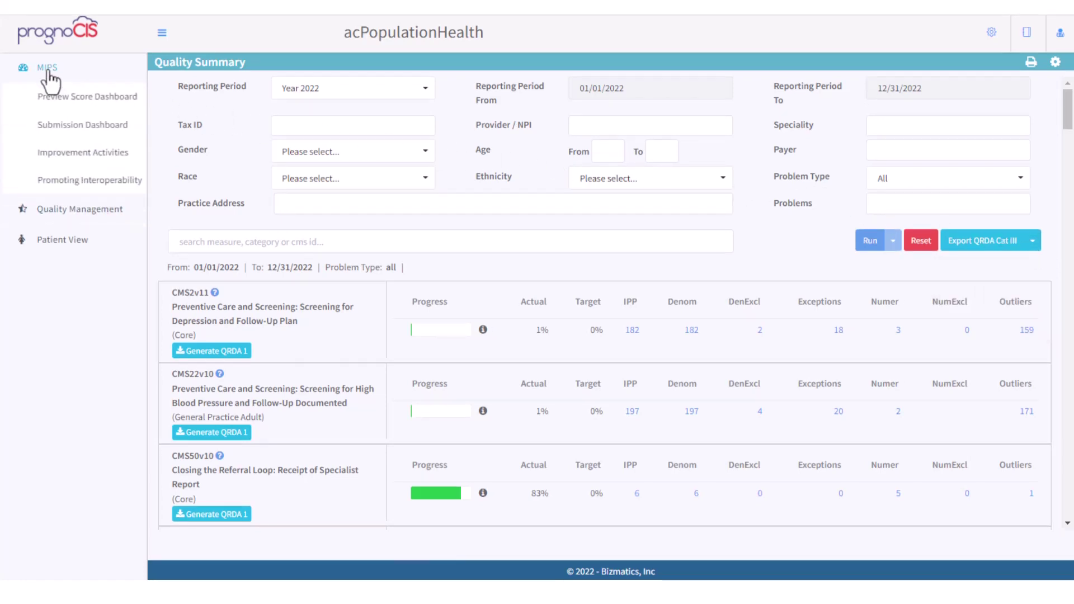
pyautogui.click(67, 129)
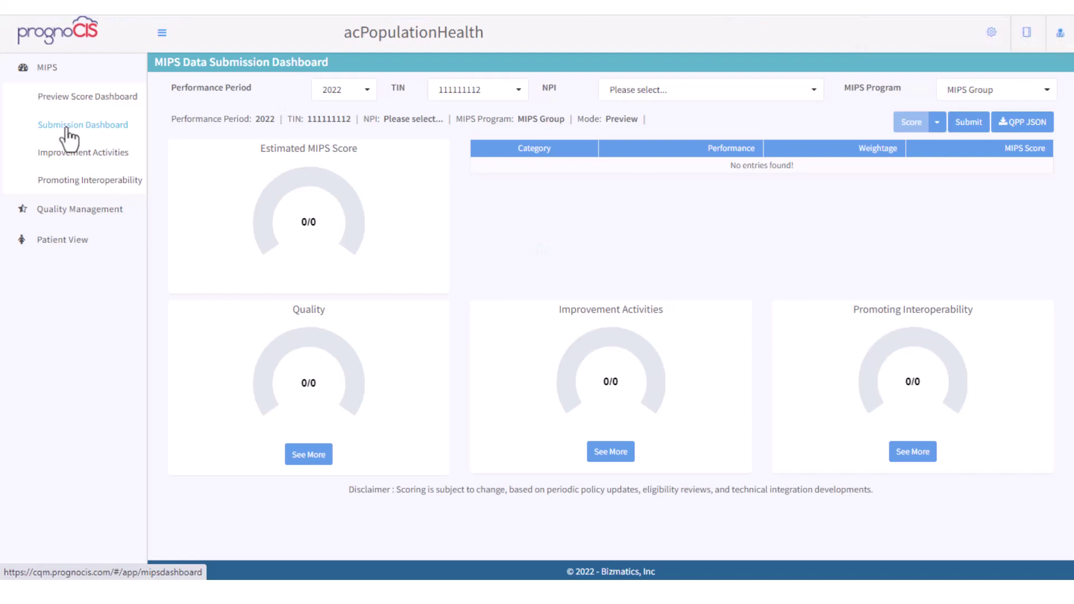
pyautogui.click(66, 99)
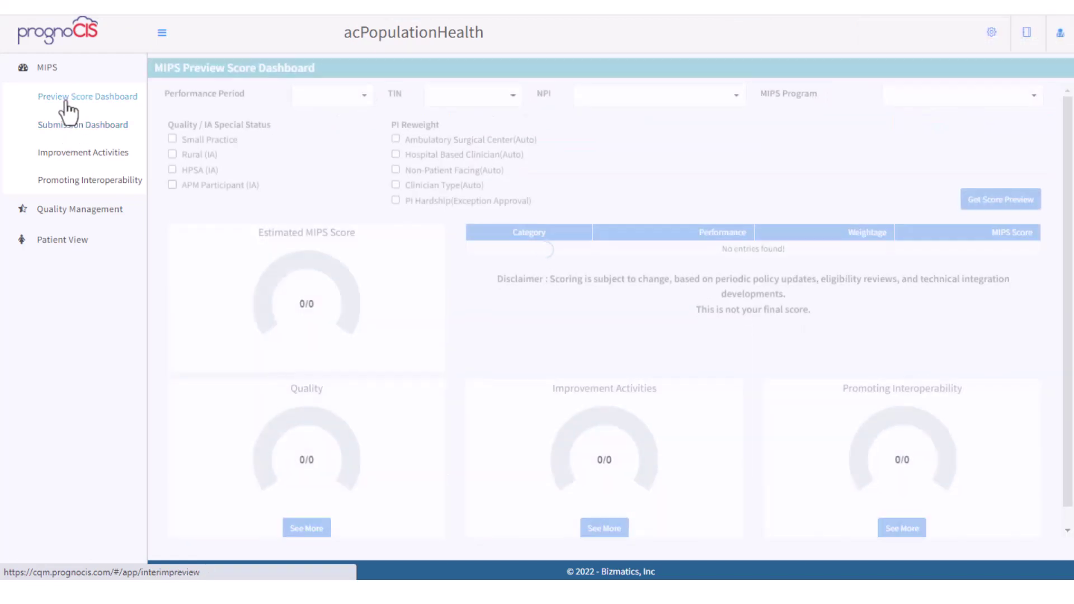